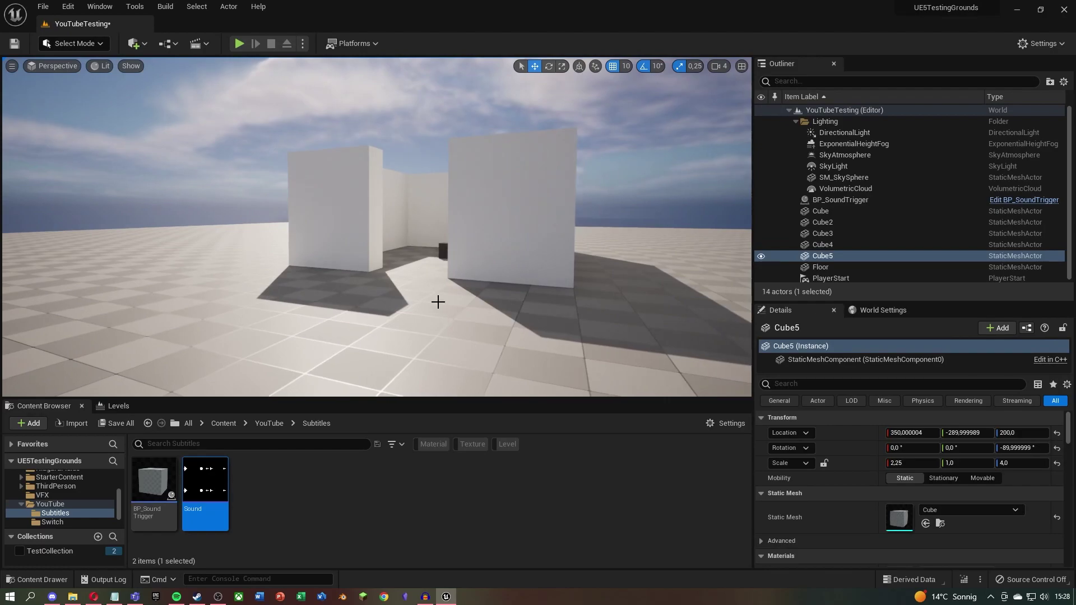
Step: Open BP_SoundTrigger, inspect its trigger box preview, then view its Event Graph
{"action": "left_click", "coordinate": [321, 509]}
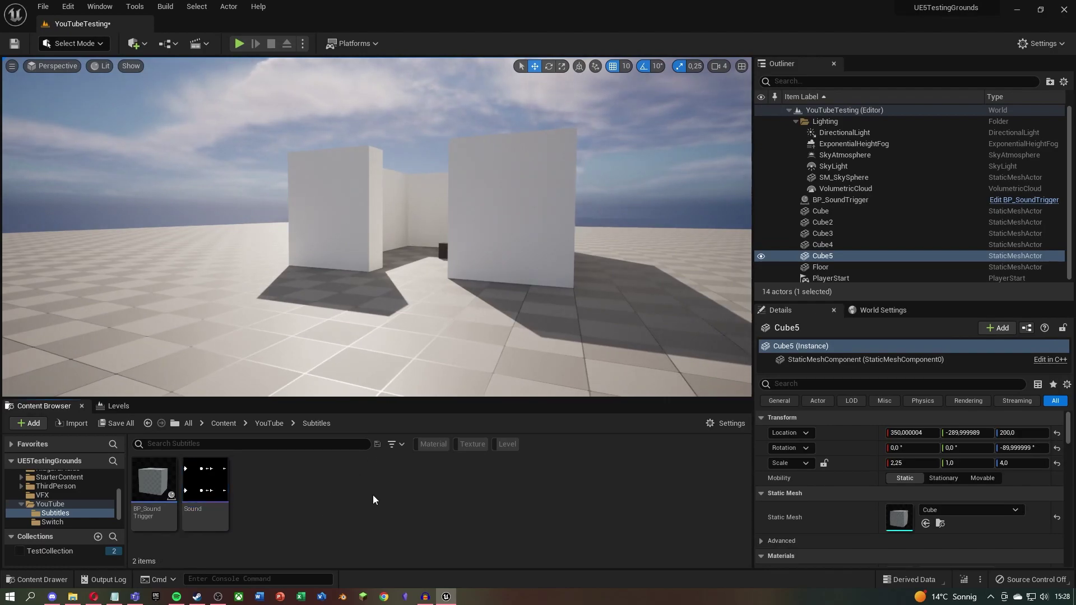
{"action": "mouse_move", "coordinate": [204, 496]}
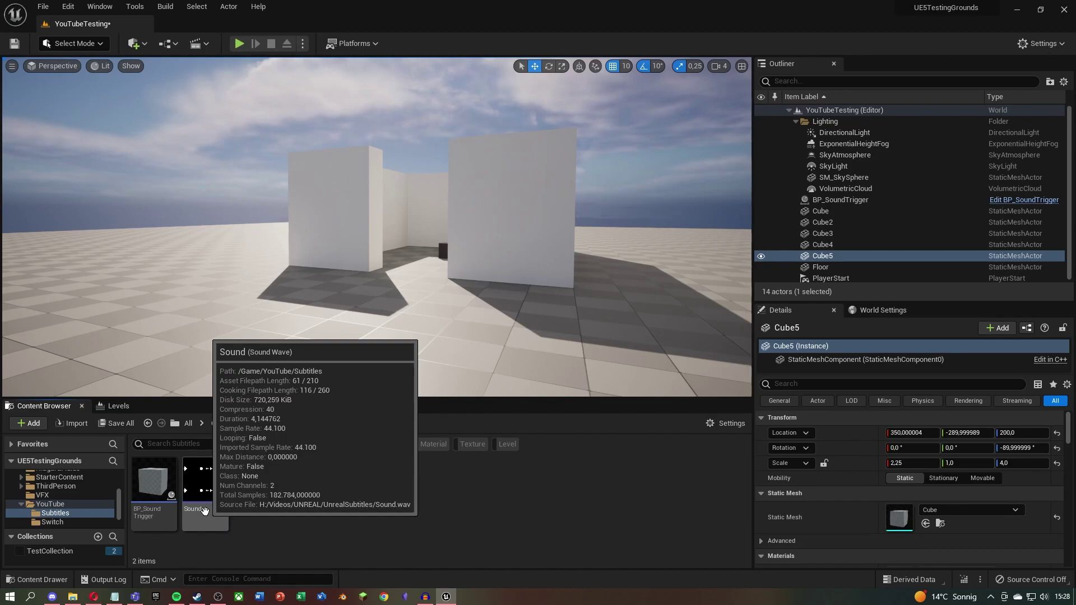
{"action": "double_click", "coordinate": [153, 491]}
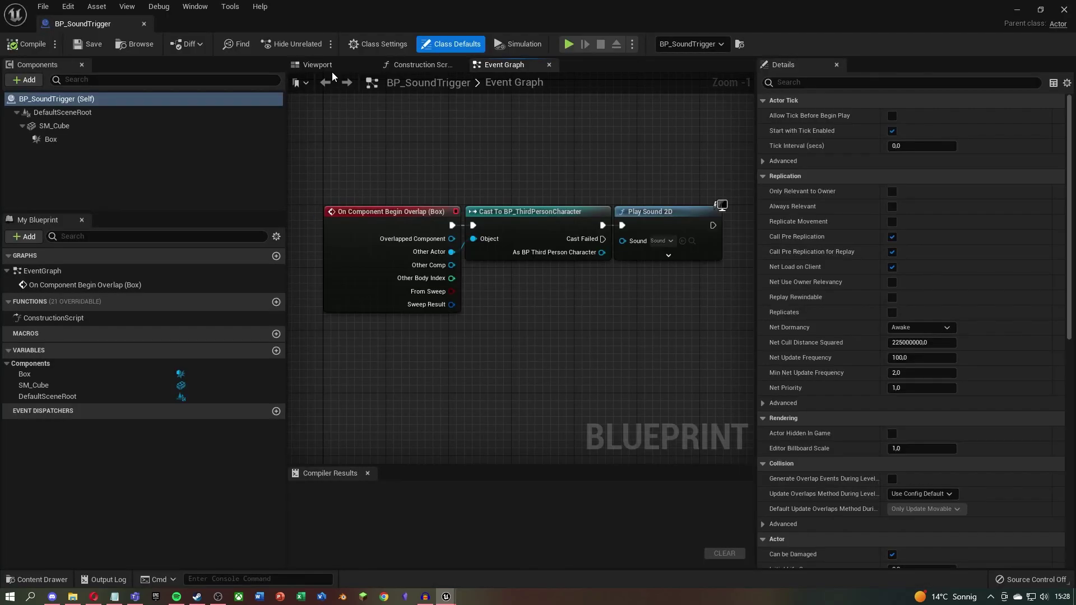
{"action": "left_click", "coordinate": [328, 66]}
{"action": "left_click_drag", "start_coordinate": [488, 252], "coordinate": [495, 267]}
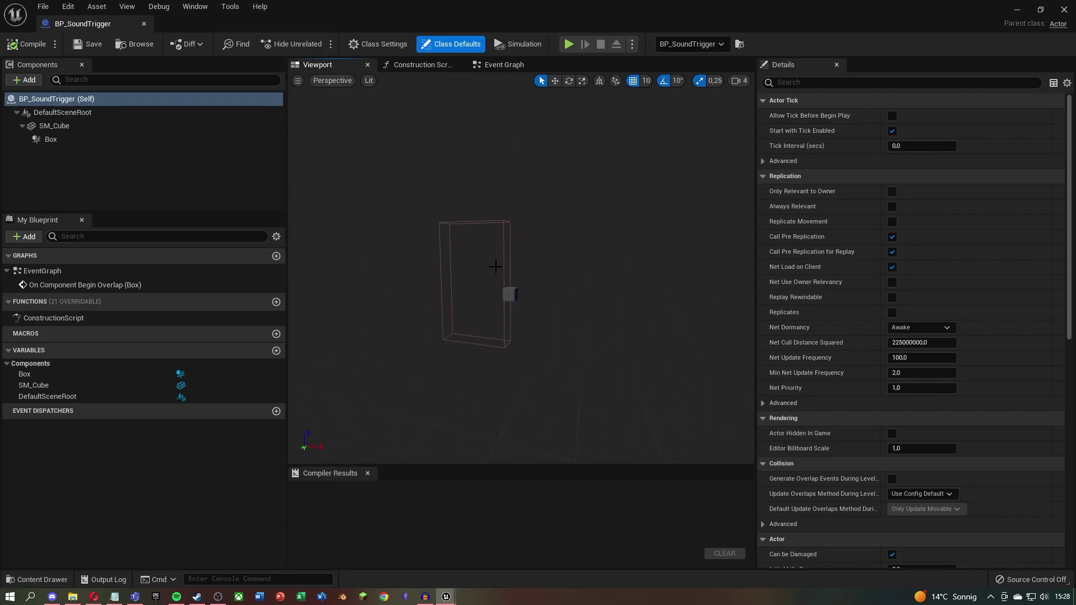
{"action": "left_click", "coordinate": [503, 65]}
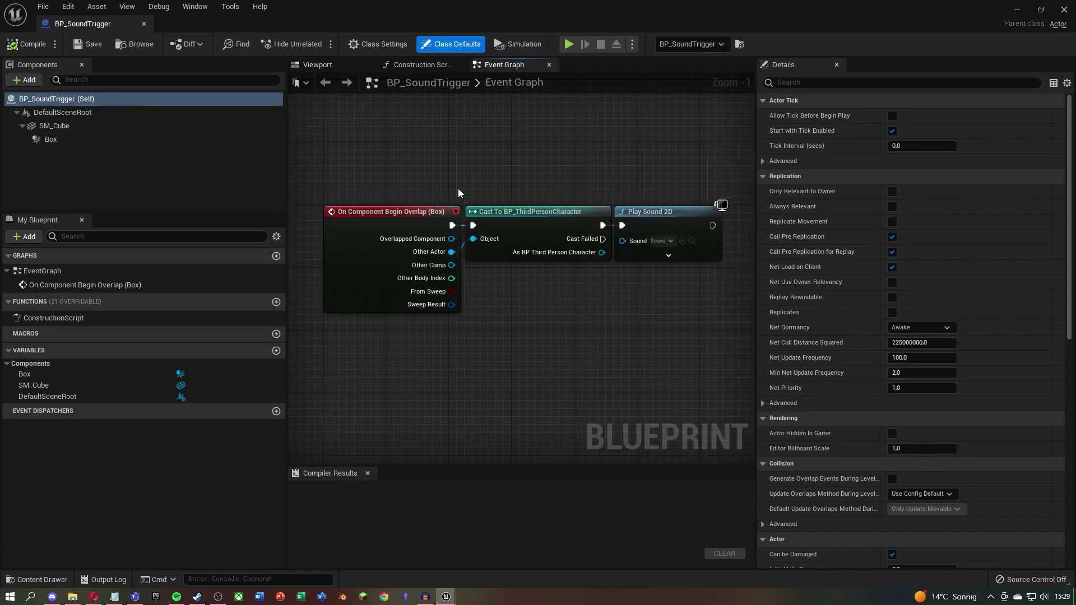
Step: Close the blueprint and play-test the level with Alt+P, stopping with Esc
{"action": "left_click", "coordinate": [1065, 10]}
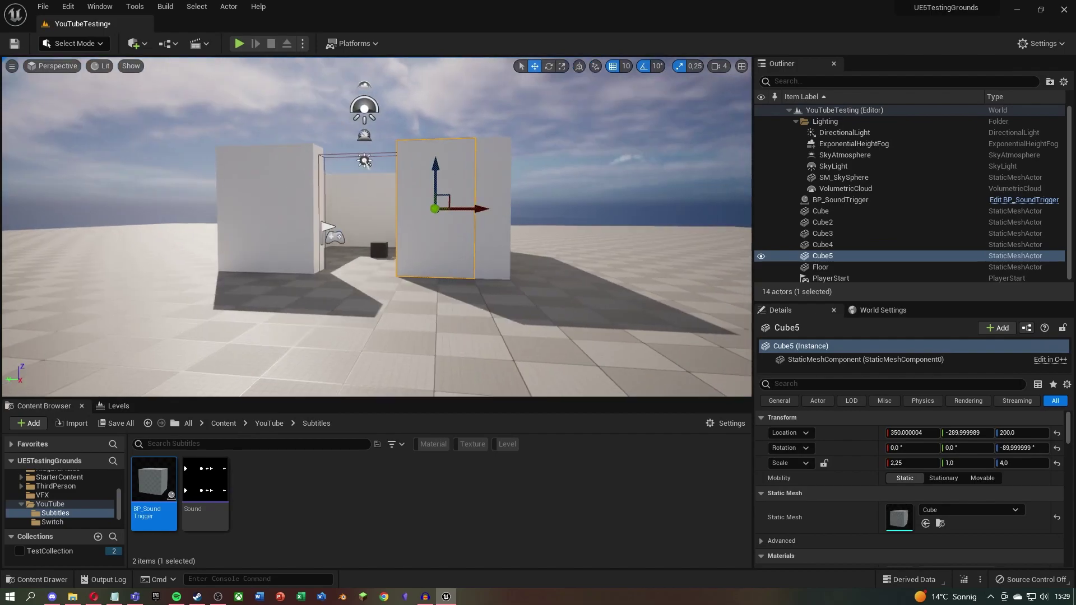
{"action": "key", "text": "alt+p"}
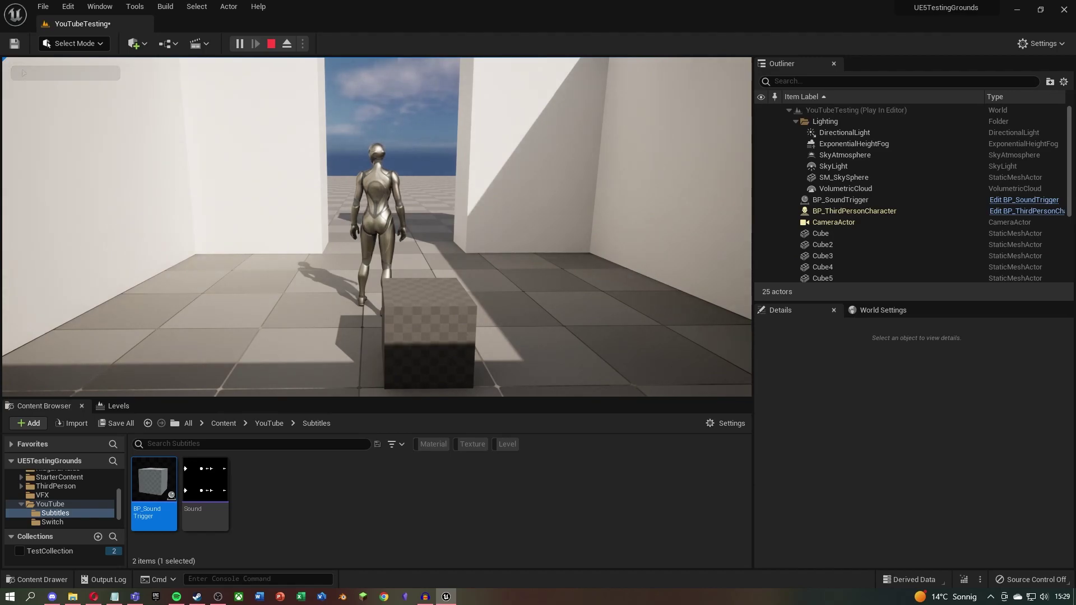
{"action": "key", "text": "Escape"}
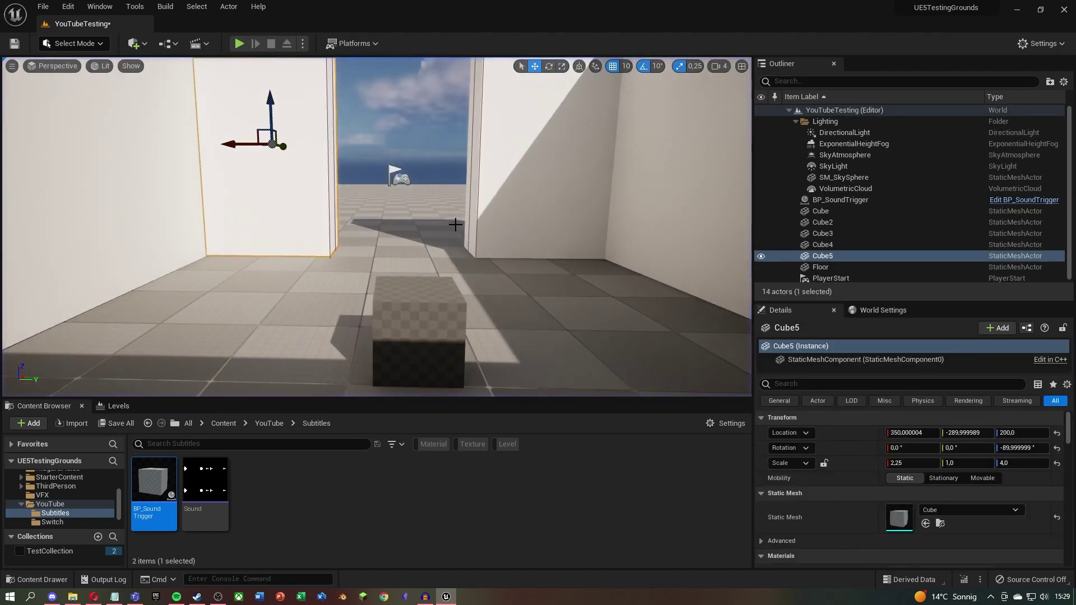
{"action": "right_click_drag", "start_coordinate": [456, 228], "coordinate": [457, 228]}
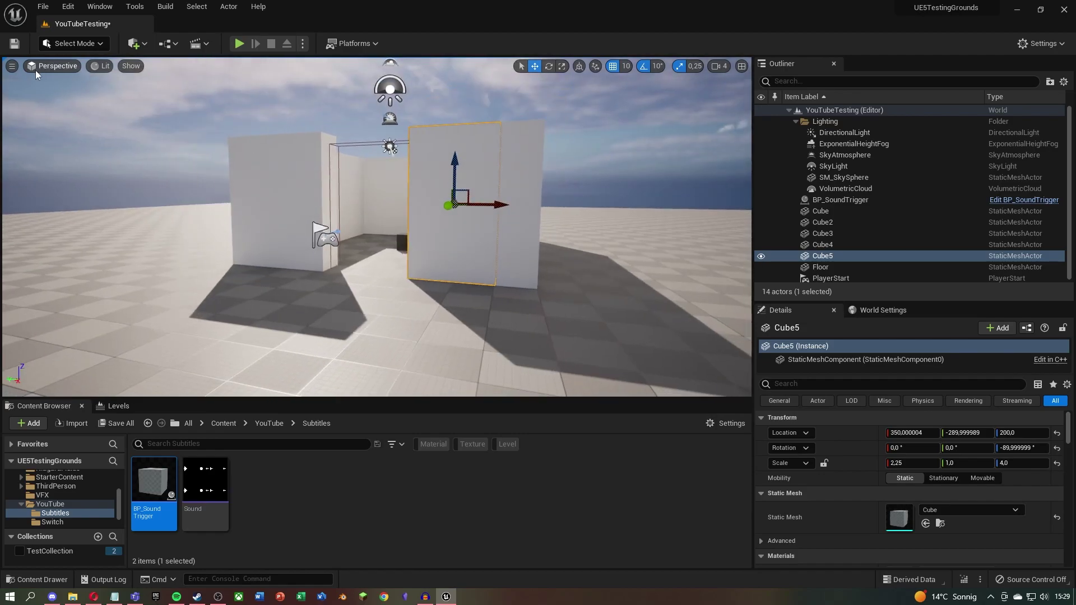
{"action": "left_click", "coordinate": [68, 5]}
{"action": "left_click", "coordinate": [119, 173]}
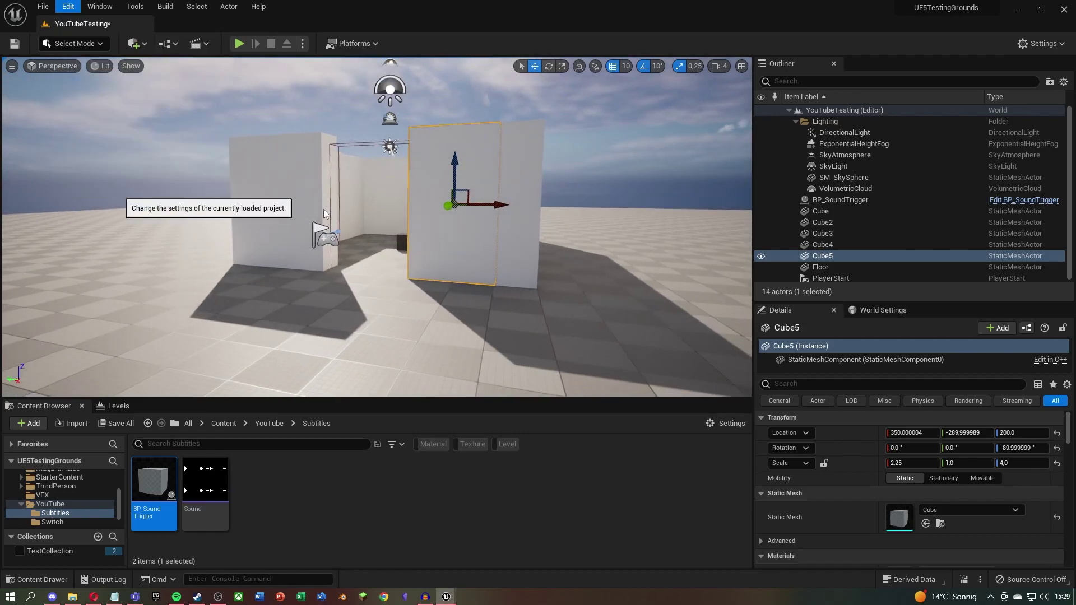
{"action": "left_click_drag", "start_coordinate": [330, 185], "coordinate": [332, 267]}
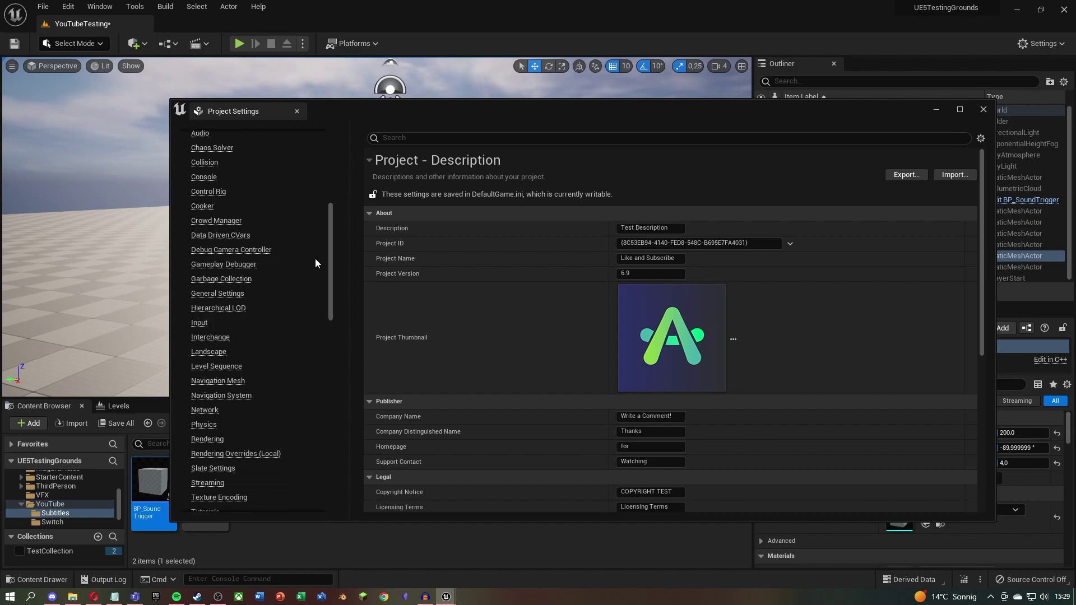
{"action": "left_click", "coordinate": [210, 293]}
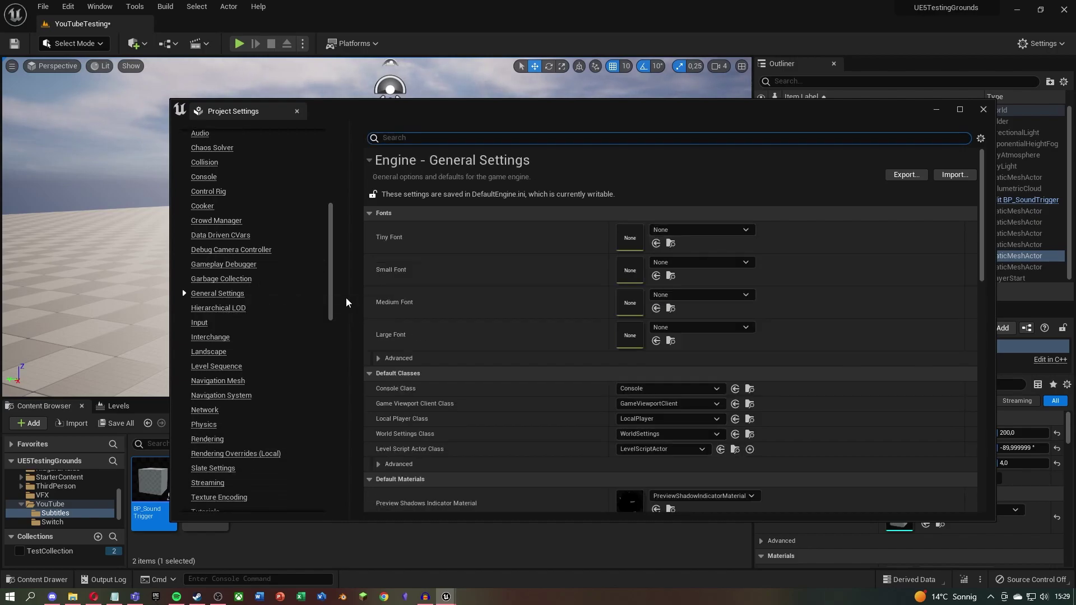
{"action": "left_click_drag", "start_coordinate": [985, 214], "coordinate": [983, 260]}
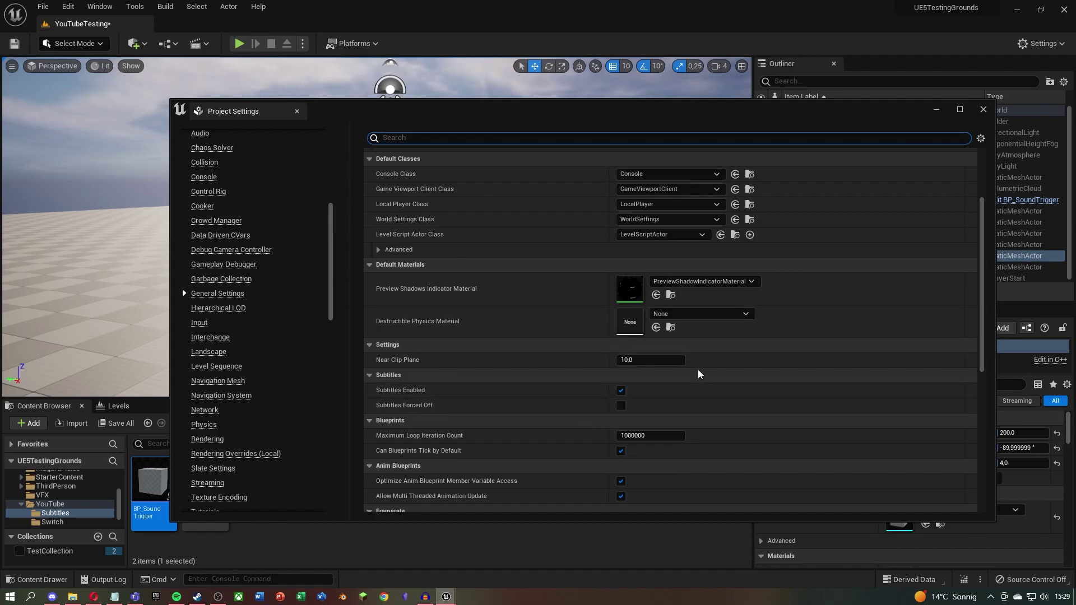
Step: Close Project Settings, open the Sound asset, and tick Manual Word Wrap and Single Line
{"action": "left_click", "coordinate": [983, 109]}
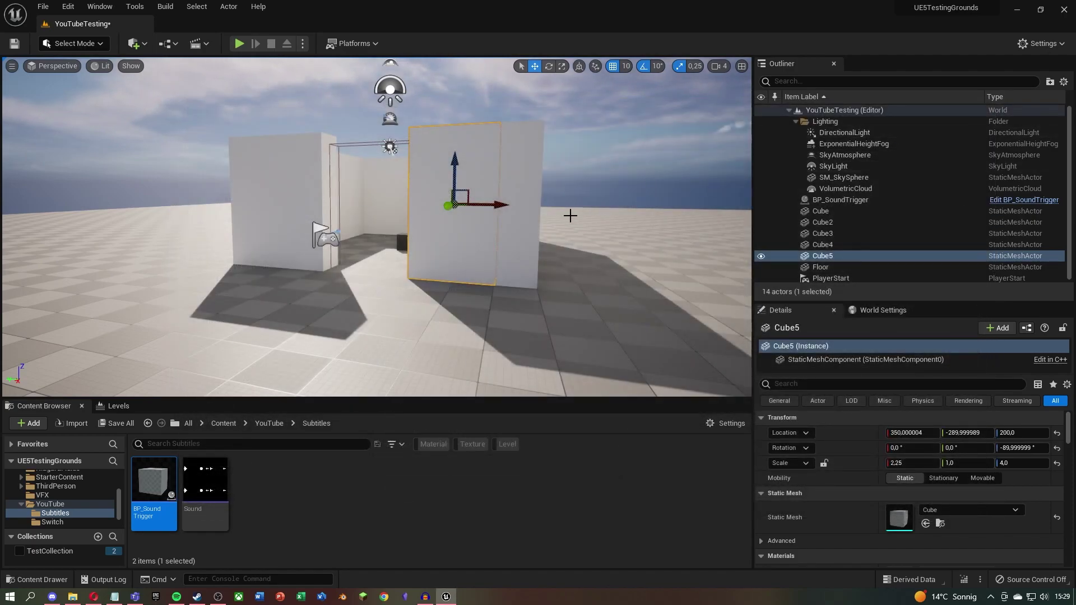
{"action": "left_click_drag", "start_coordinate": [484, 210], "coordinate": [438, 194]}
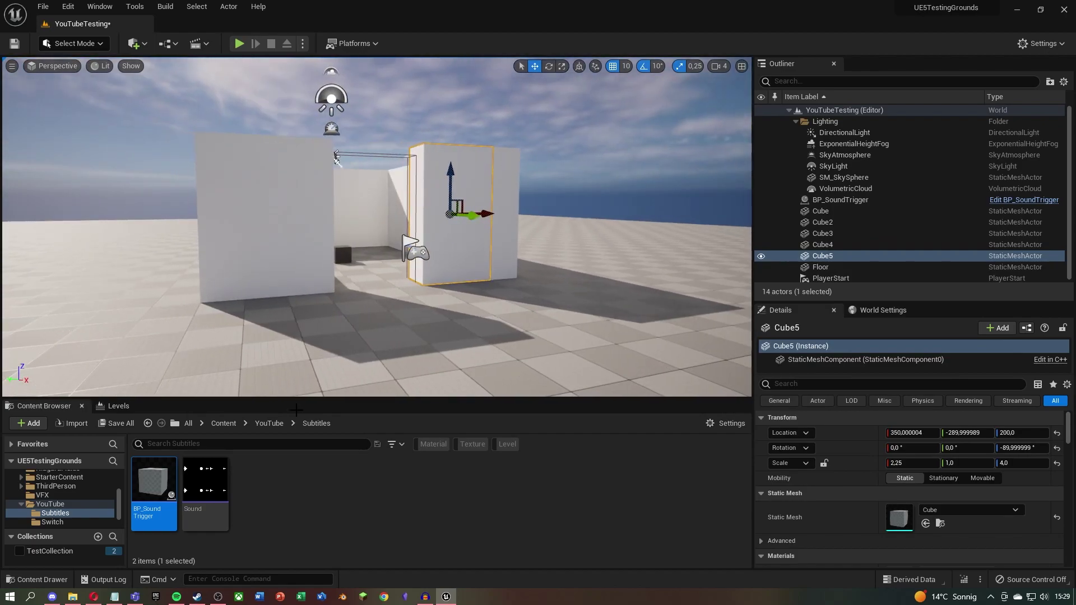
{"action": "double_click", "coordinate": [213, 514]}
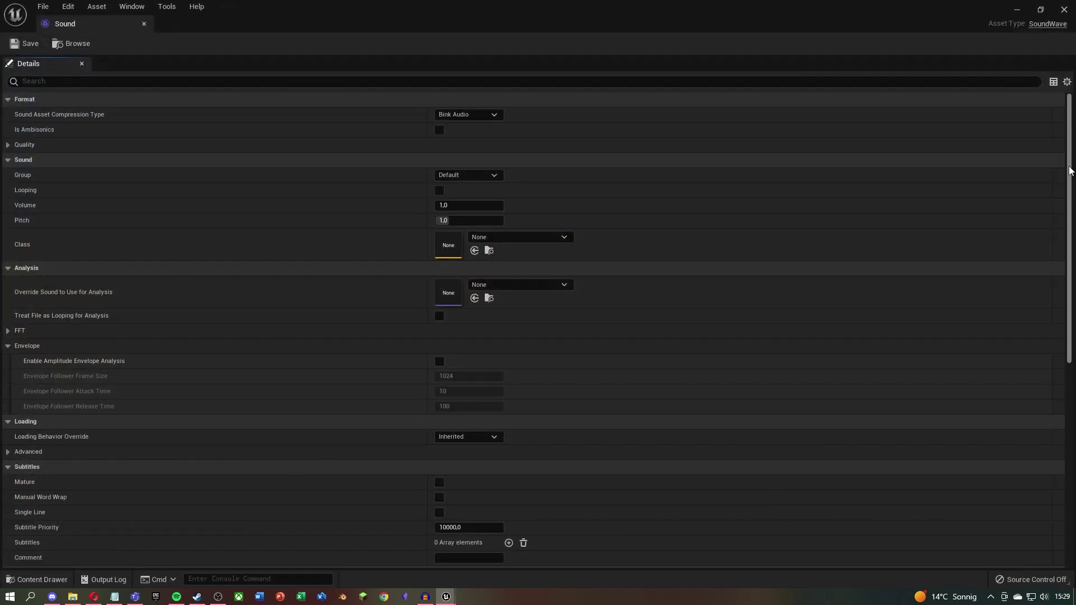
{"action": "left_click_drag", "start_coordinate": [1069, 171], "coordinate": [1069, 282]}
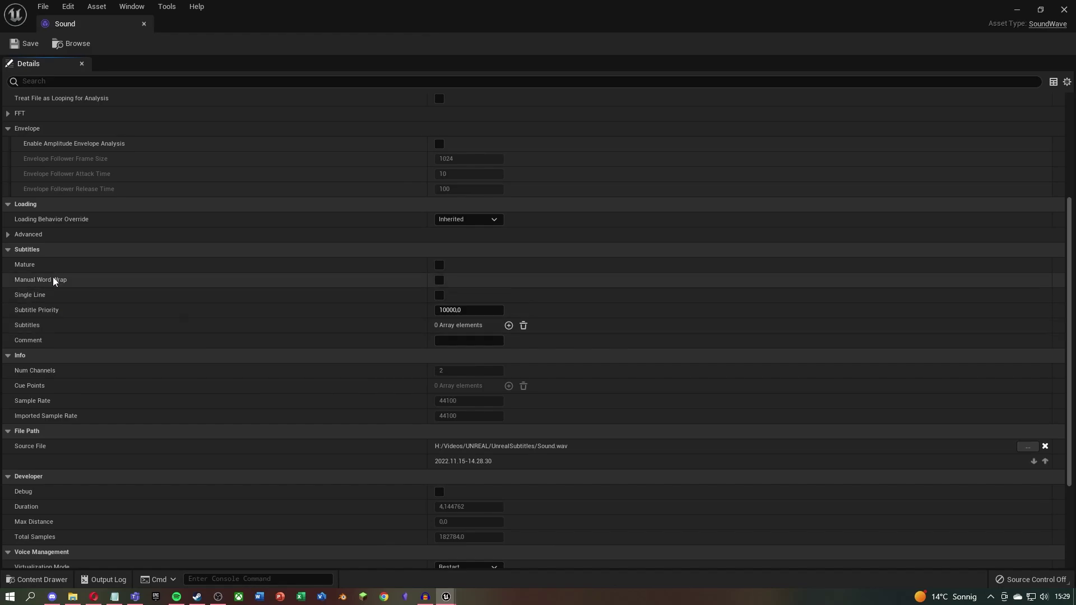
{"action": "left_click", "coordinate": [439, 280]}
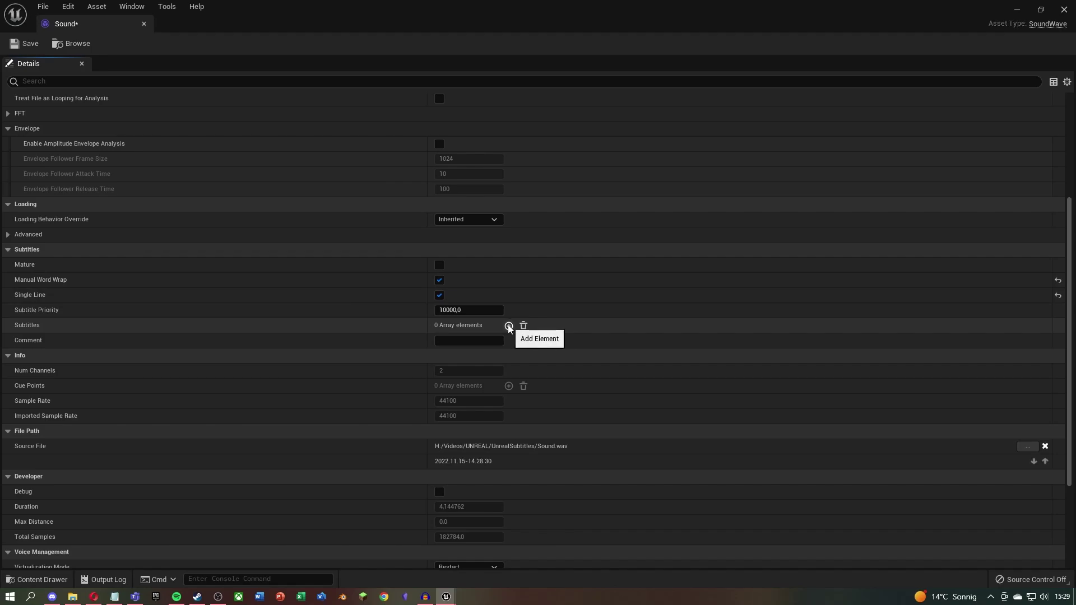
Step: Add two more subtitle entries and expand all three Index entries
{"action": "left_click", "coordinate": [509, 325]}
{"action": "left_click", "coordinate": [509, 325]}
{"action": "left_click", "coordinate": [18, 340]}
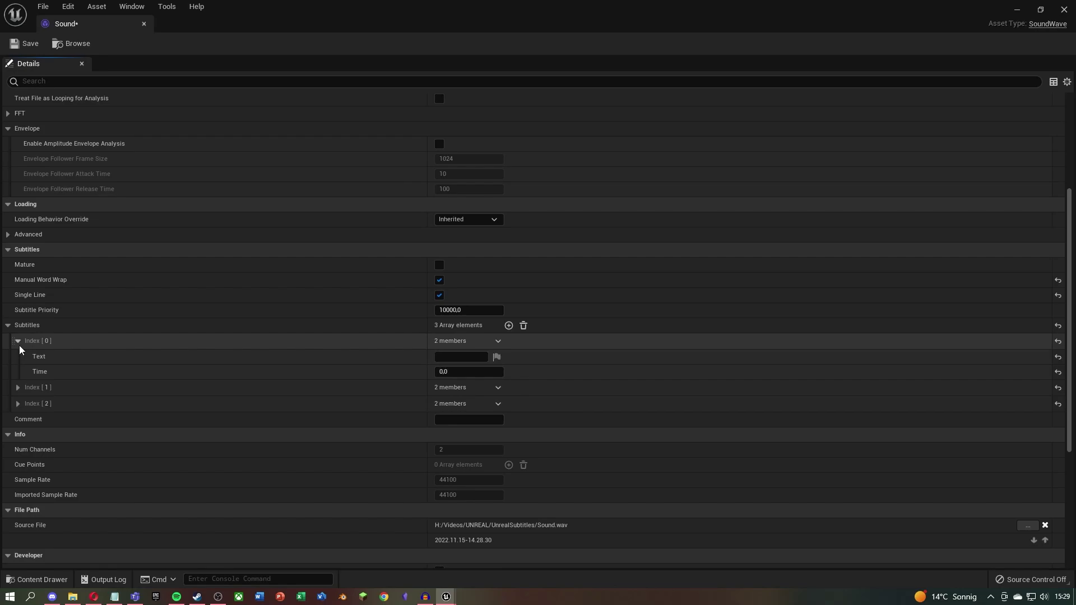
{"action": "left_click", "coordinate": [18, 388]}
{"action": "left_click", "coordinate": [18, 434]}
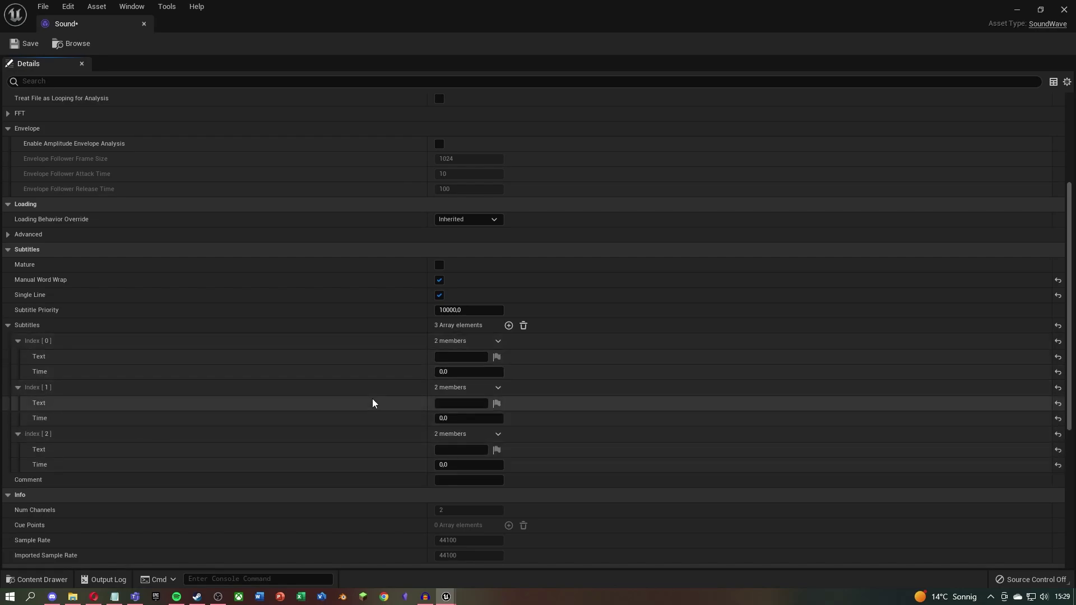
Step: Go through the subtitle texts and enter 'Bye' as the third line
{"action": "left_click", "coordinate": [445, 358]}
{"action": "type", "text": "Hello"}
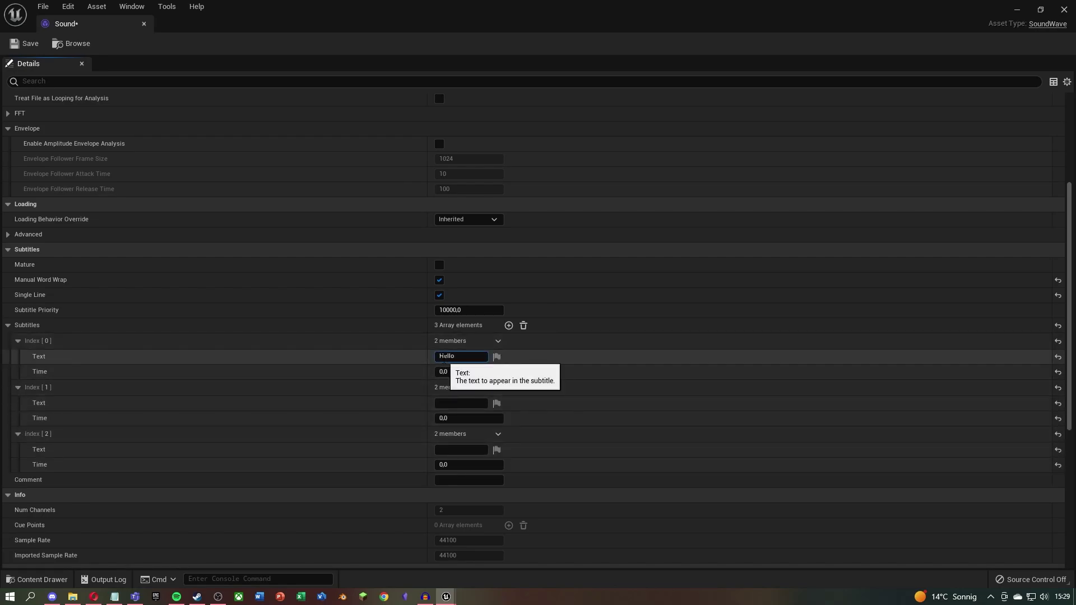
{"action": "left_click", "coordinate": [454, 404]}
{"action": "type", "text": "Like and Subscribe"}
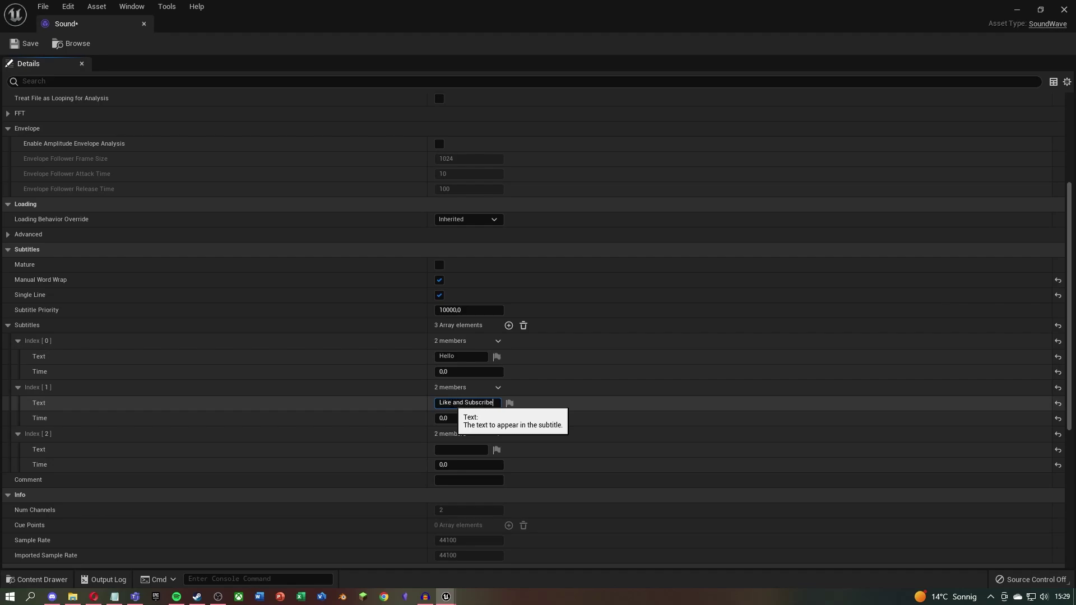
{"action": "left_click", "coordinate": [459, 446]}
{"action": "type", "text": "Bye"}
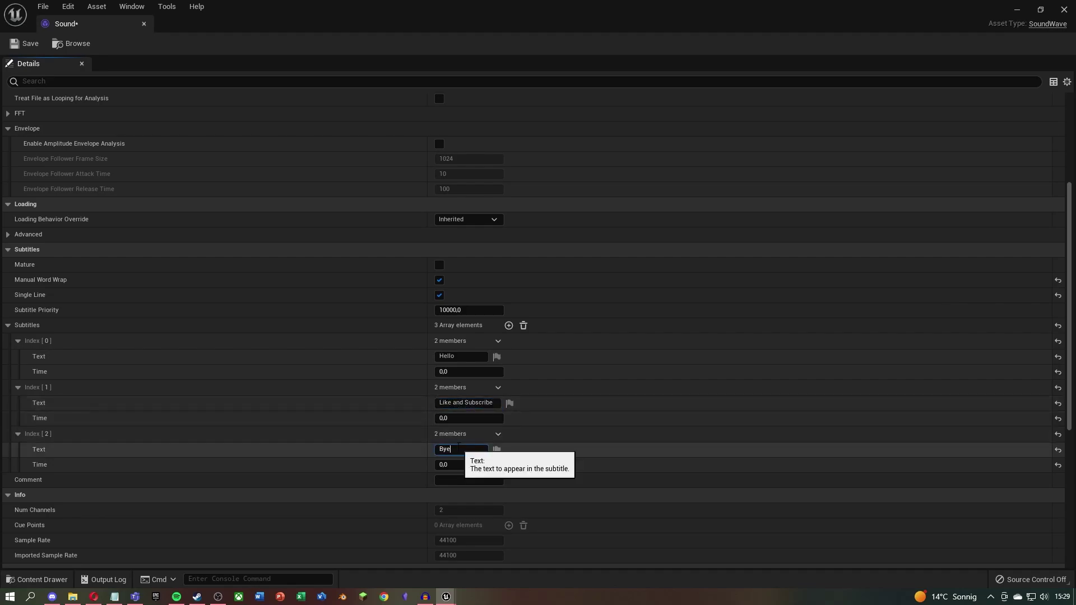
{"action": "key", "text": "Return"}
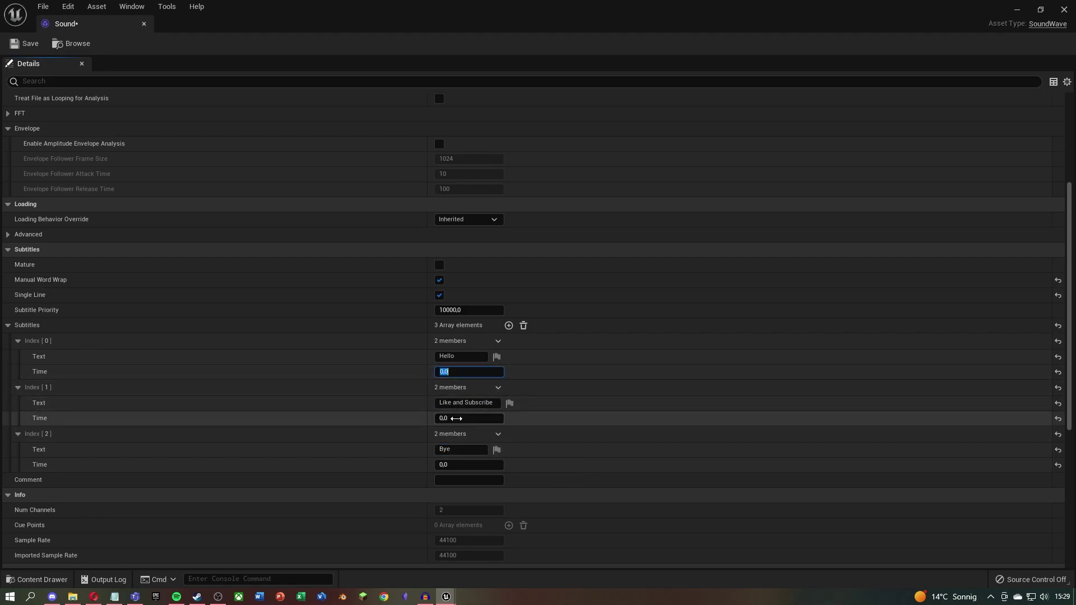
Step: Set the second line's time to 1.5 and the third to 3.5, and save
{"action": "left_click", "coordinate": [467, 420]}
{"action": "left_click", "coordinate": [467, 465]}
{"action": "type", "text": "3,5"}
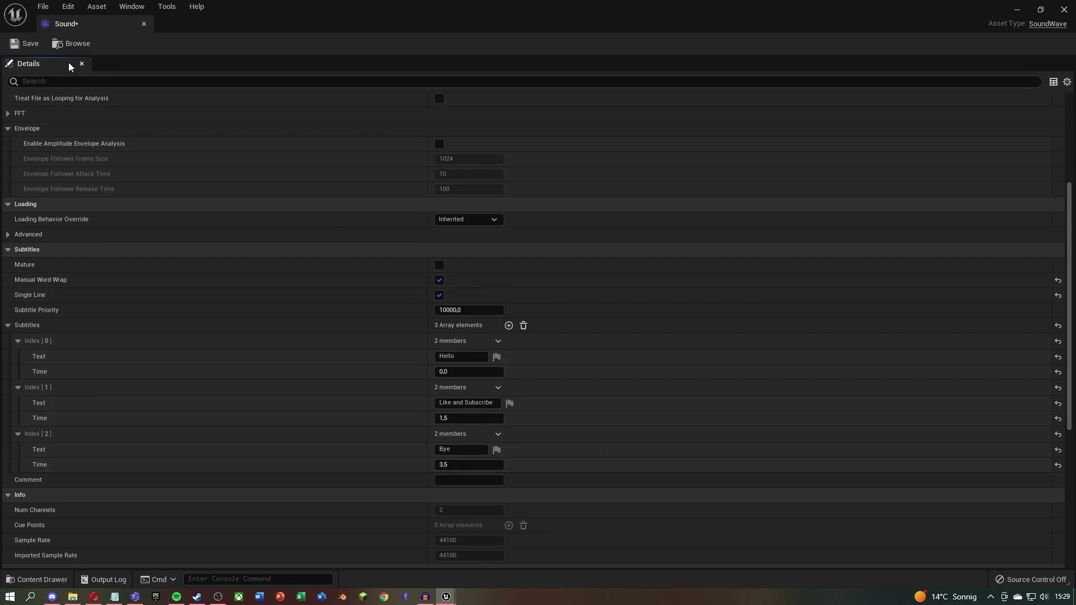
{"action": "left_click", "coordinate": [27, 43]}
Step: Close the Sound editor and play-test, walking into the trigger to show the subtitles
{"action": "left_click", "coordinate": [1064, 9]}
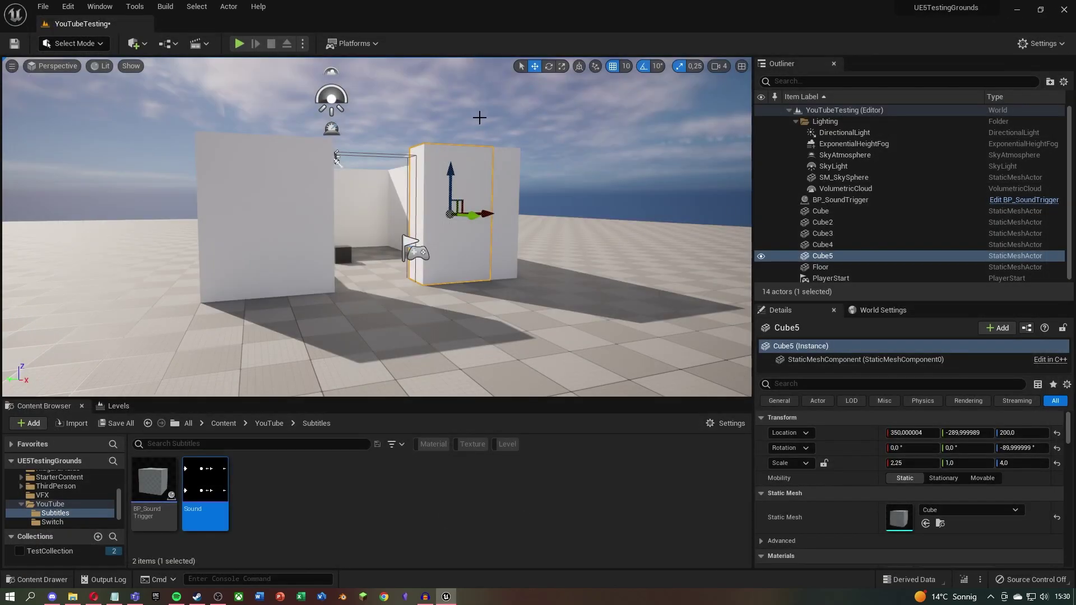
{"action": "left_click", "coordinate": [239, 44]}
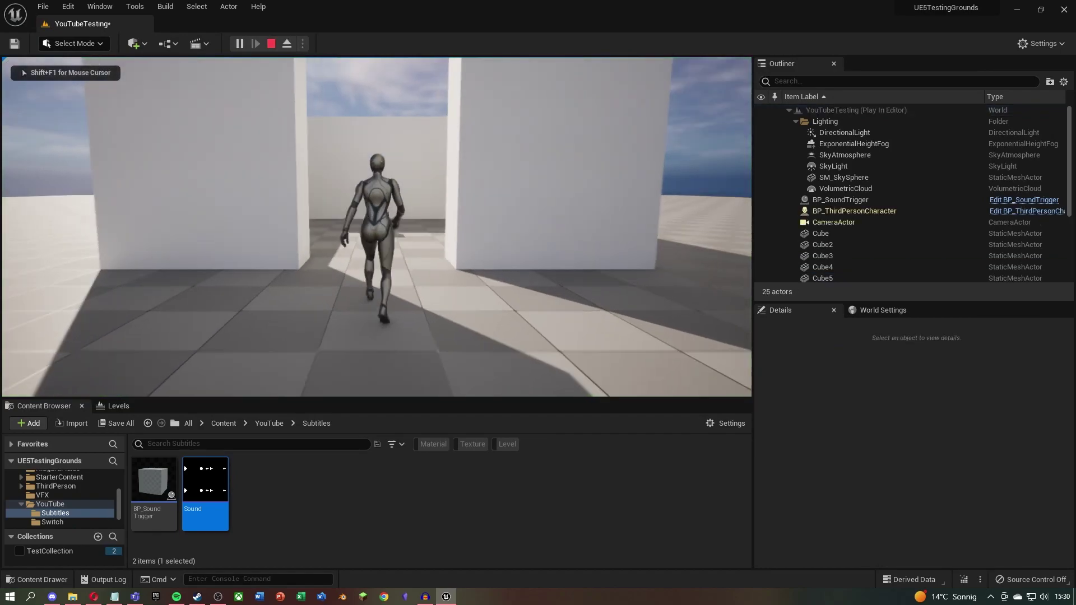
{"action": "key", "text": "a"}
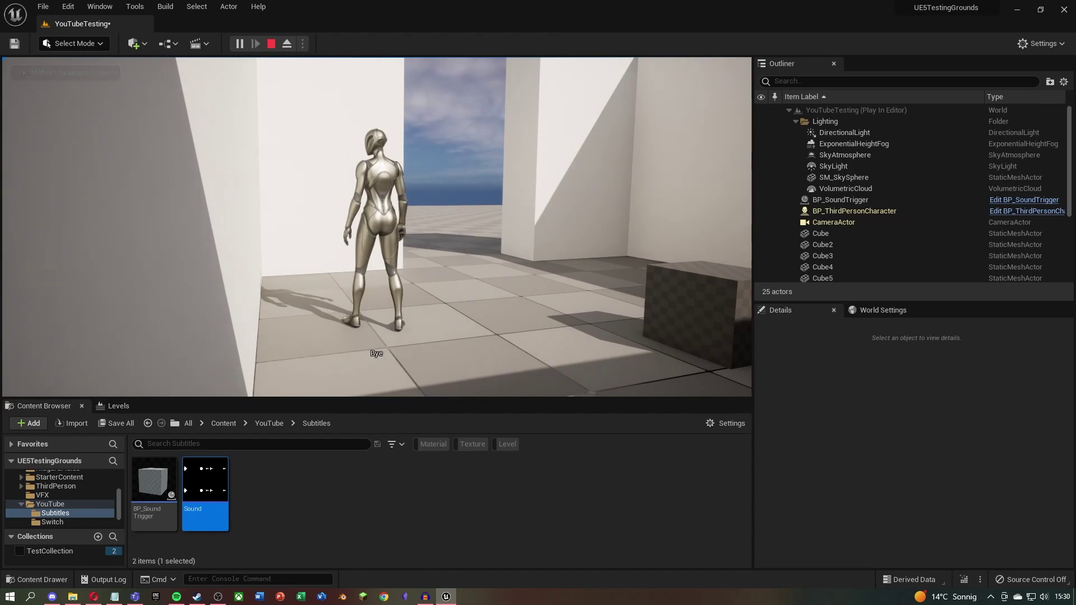
{"action": "key", "text": "Escape"}
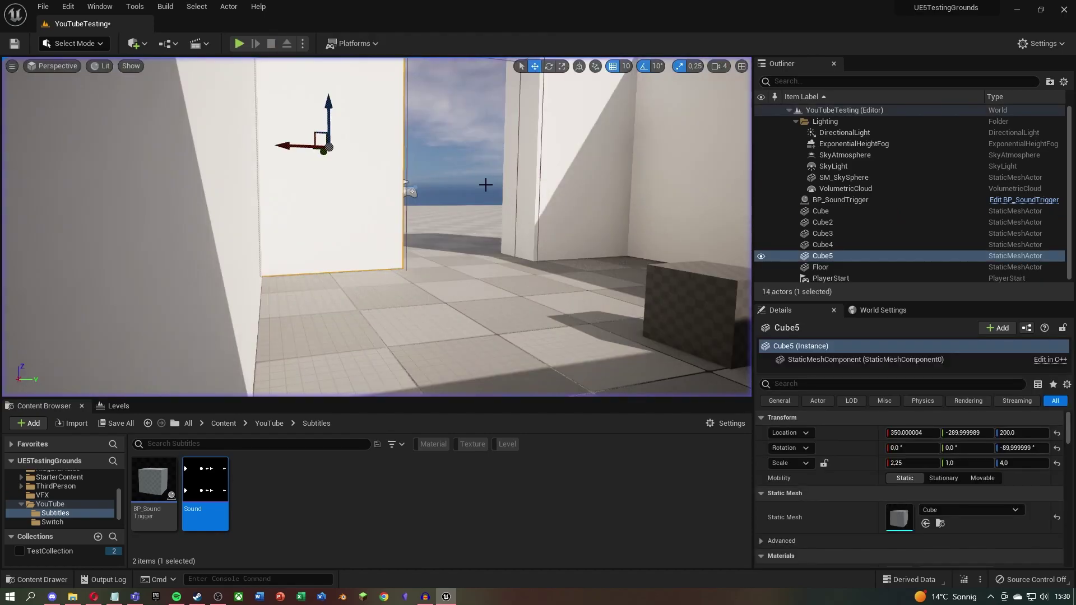
Step: Set Subtitle Font to Roboto under Project Settings > General Settings > Fonts Advanced
{"action": "left_click", "coordinate": [68, 6]}
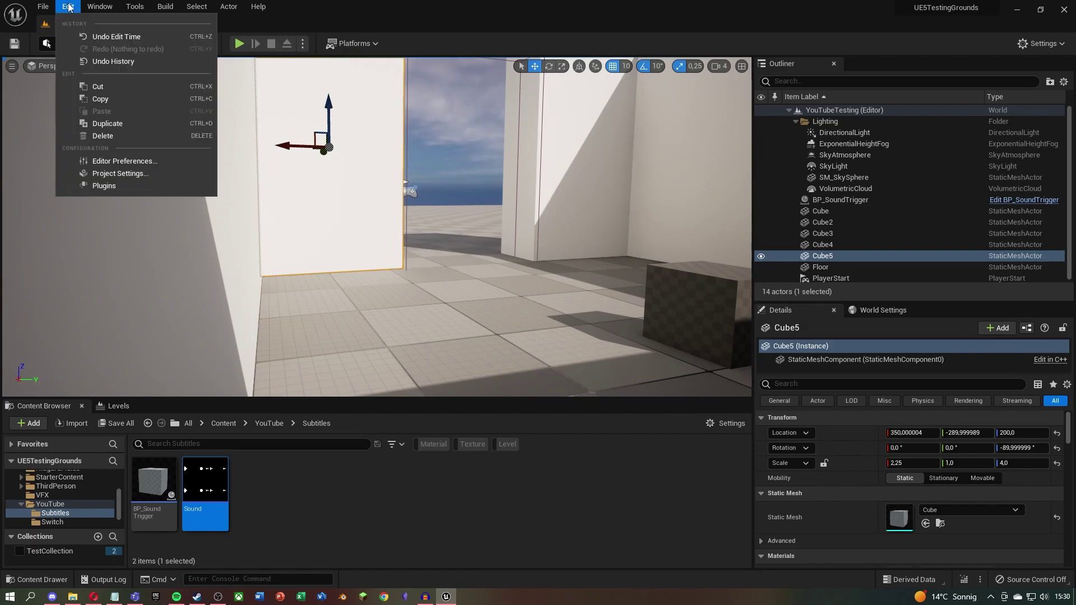
{"action": "left_click", "coordinate": [120, 173]}
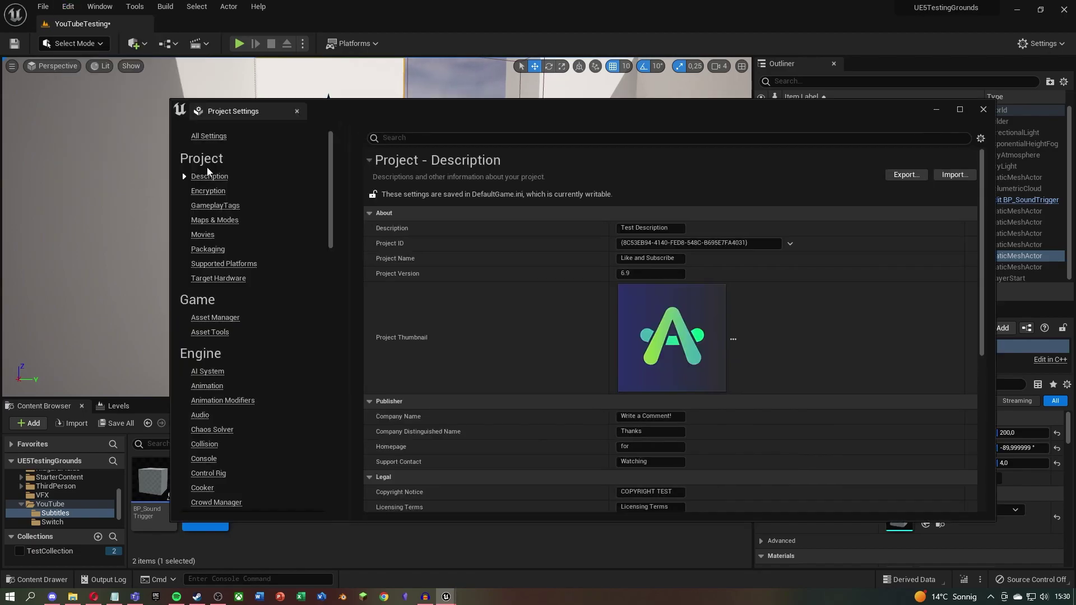
{"action": "left_click_drag", "start_coordinate": [326, 150], "coordinate": [325, 224]}
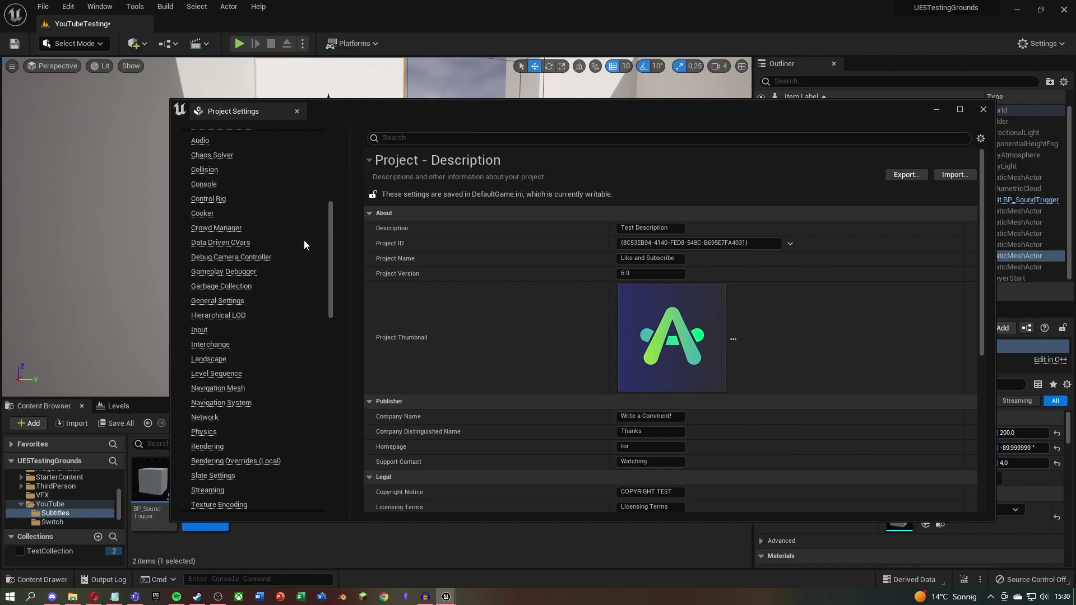
{"action": "left_click", "coordinate": [232, 300]}
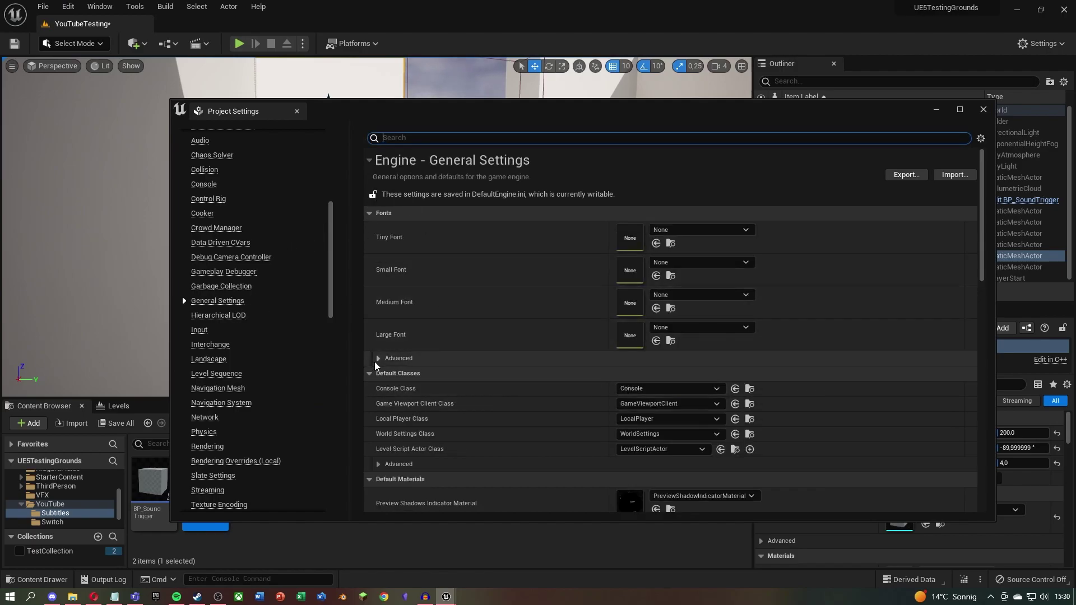
{"action": "left_click", "coordinate": [444, 358]}
{"action": "left_click", "coordinate": [688, 376]}
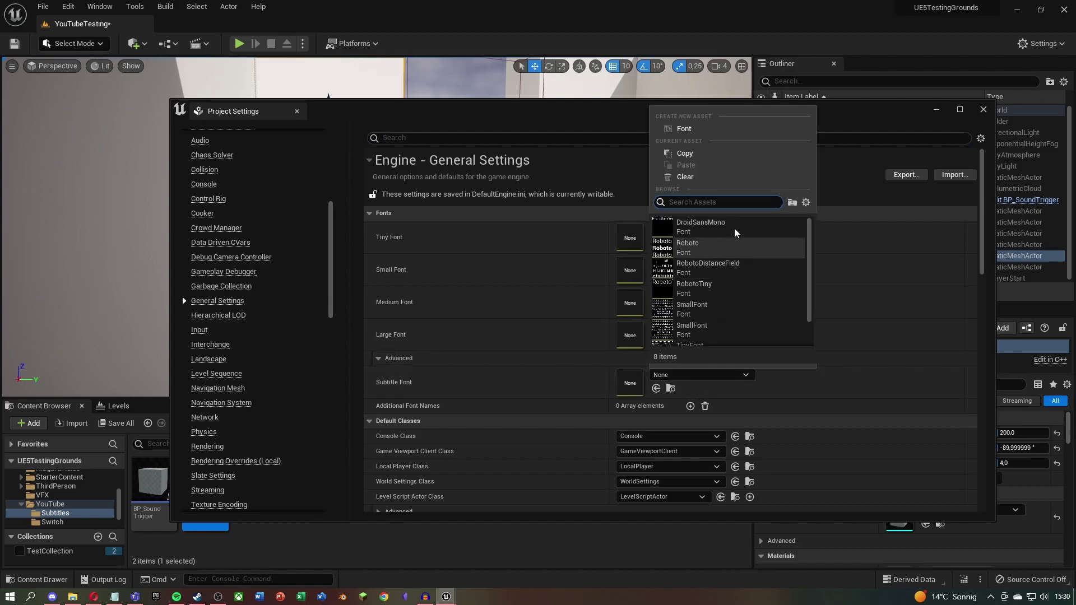
{"action": "left_click", "coordinate": [688, 247]}
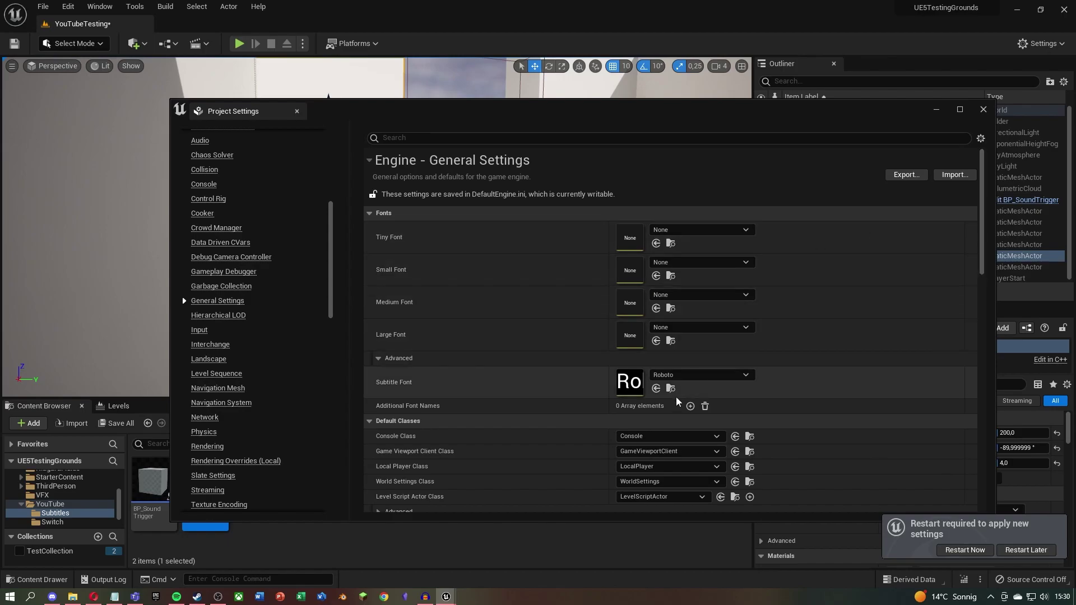
{"action": "left_click", "coordinate": [721, 378]}
{"action": "left_click", "coordinate": [615, 176]}
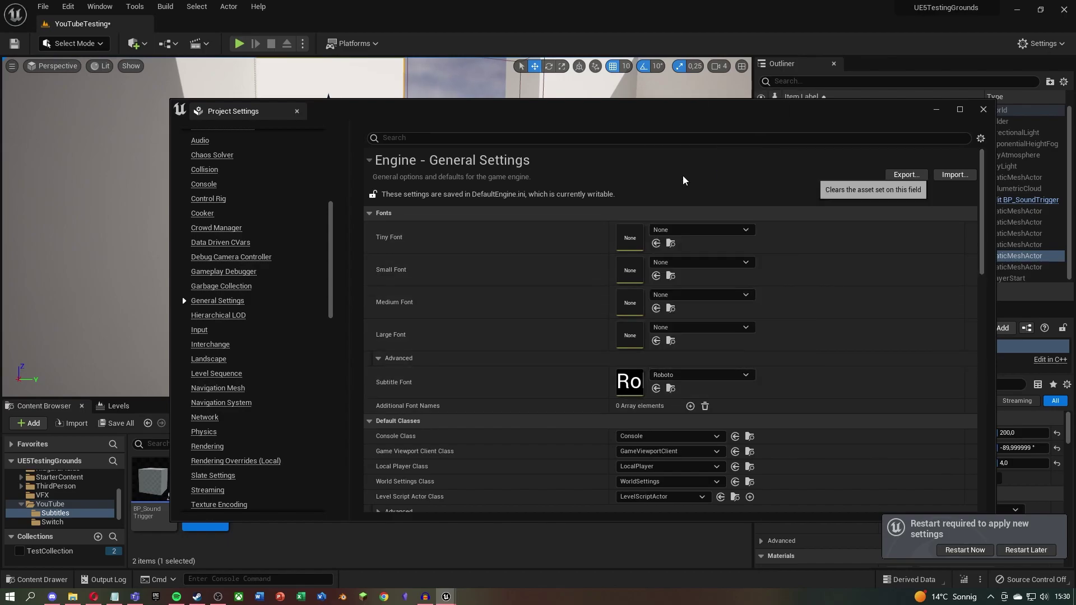
{"action": "left_click", "coordinate": [983, 109]}
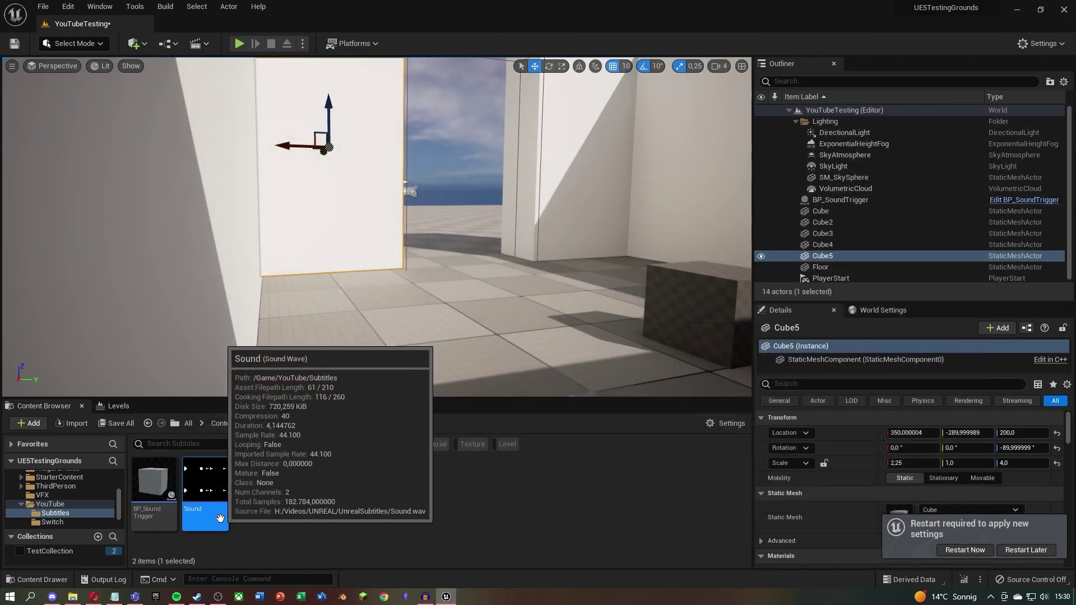
Step: Untick Manual Word Wrap and Single Line in the Sound asset, then save and close it
{"action": "double_click", "coordinate": [205, 493]}
{"action": "scroll", "coordinate": [503, 428], "scroll_direction": "down", "scroll_amount": 1}
{"action": "left_click", "coordinate": [439, 427]}
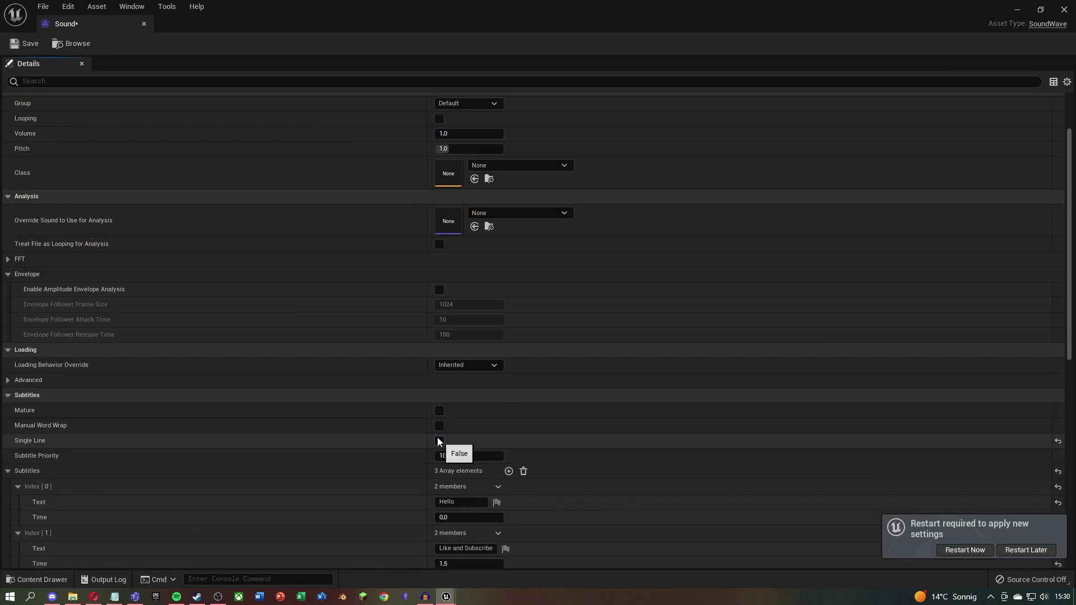
{"action": "left_click", "coordinate": [25, 44]}
{"action": "left_click", "coordinate": [1063, 9]}
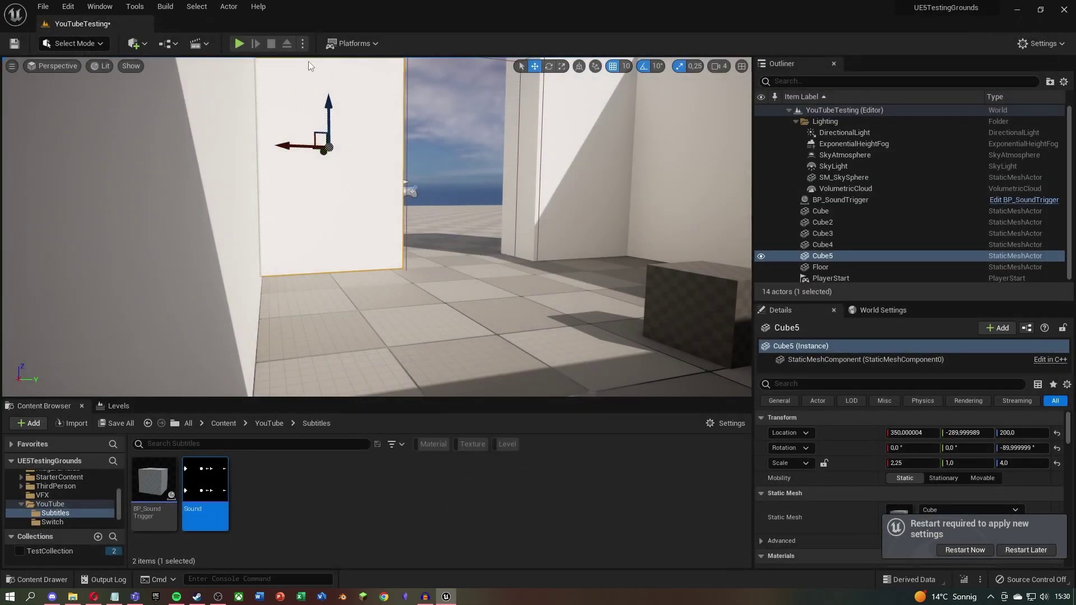
{"action": "left_click", "coordinate": [239, 44]}
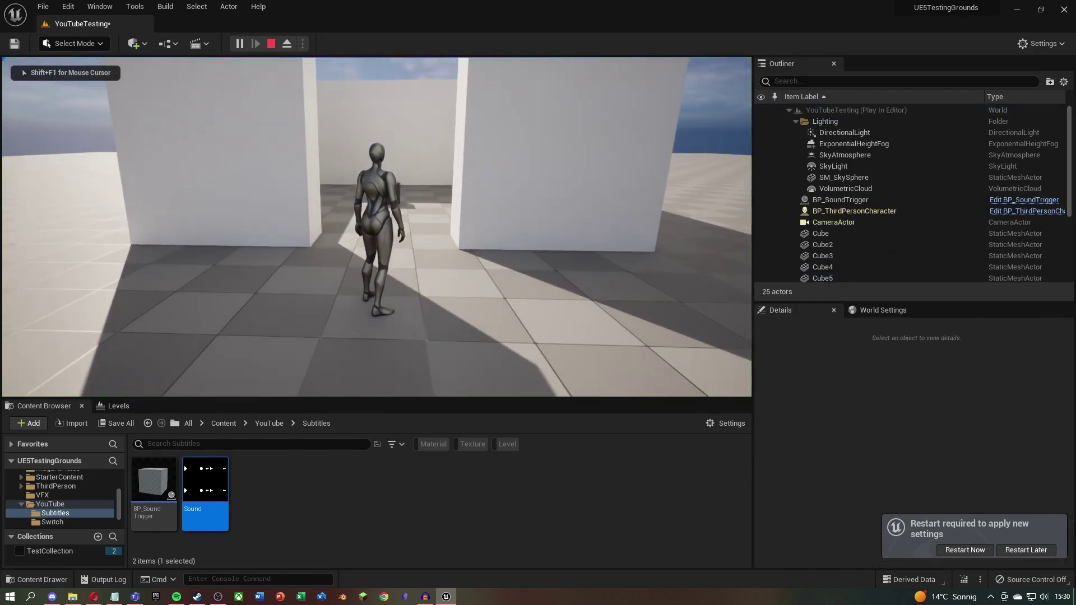
{"action": "key", "text": "w"}
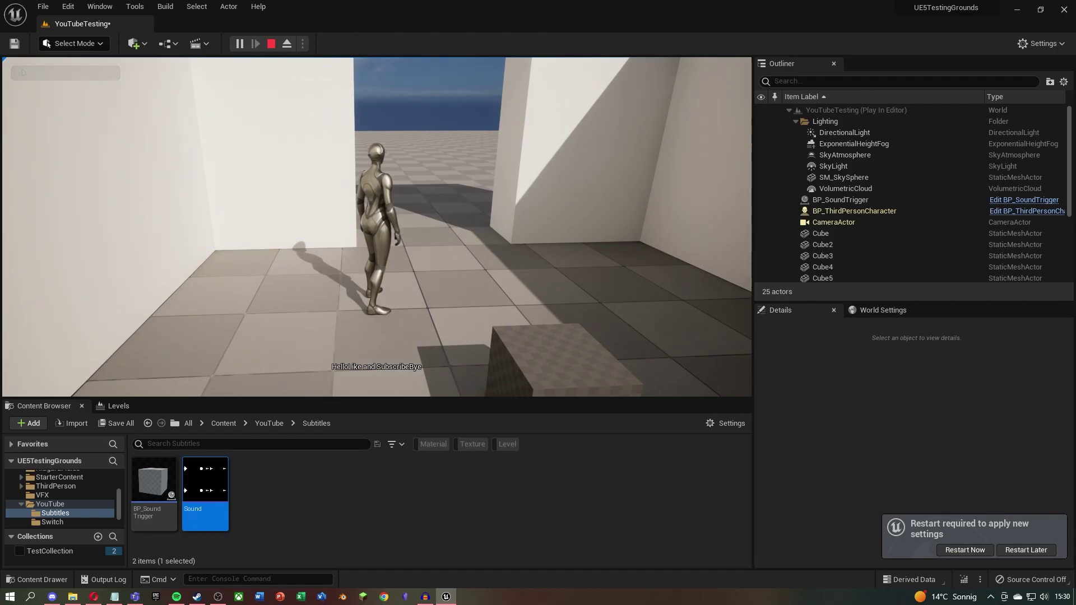
{"action": "key", "text": "Escape"}
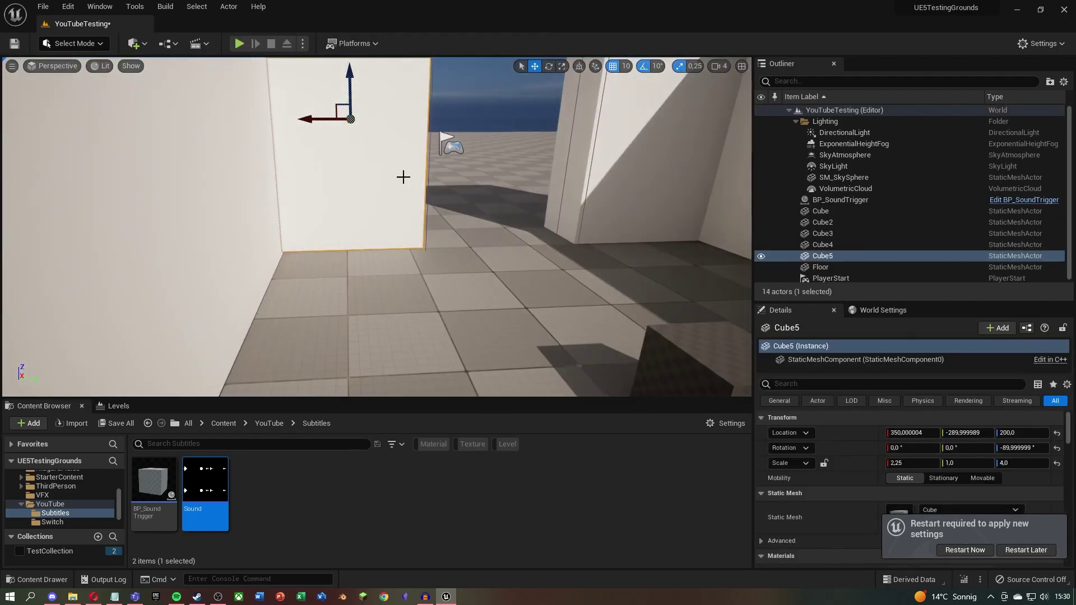